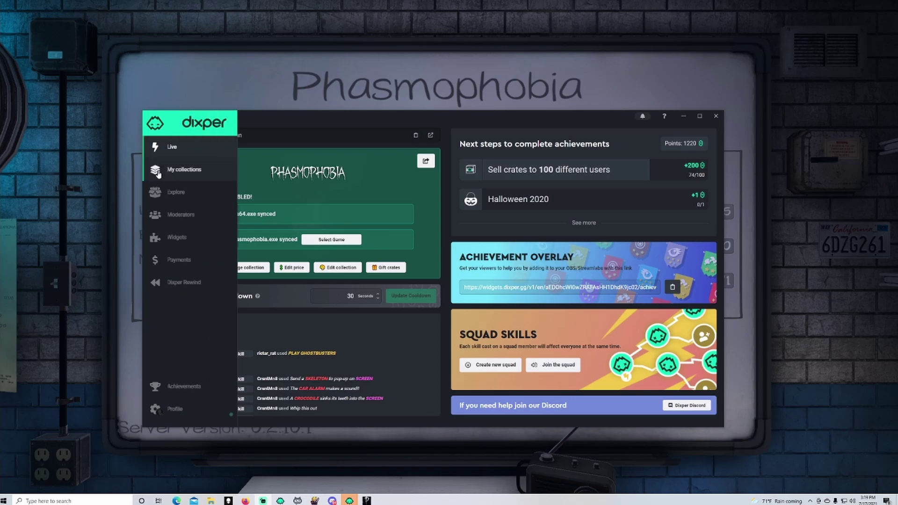
Make Custom Cards the active collection, then reopen it from the My collections overview
click(171, 169)
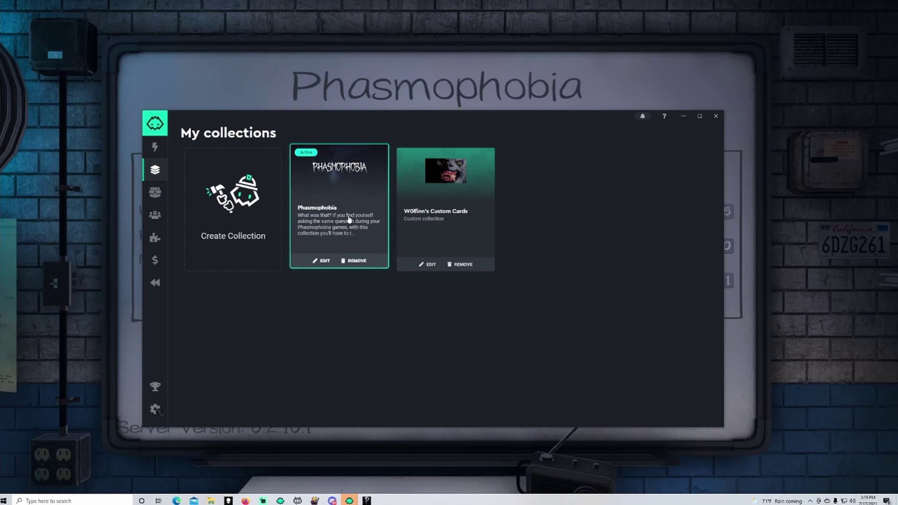
click(414, 213)
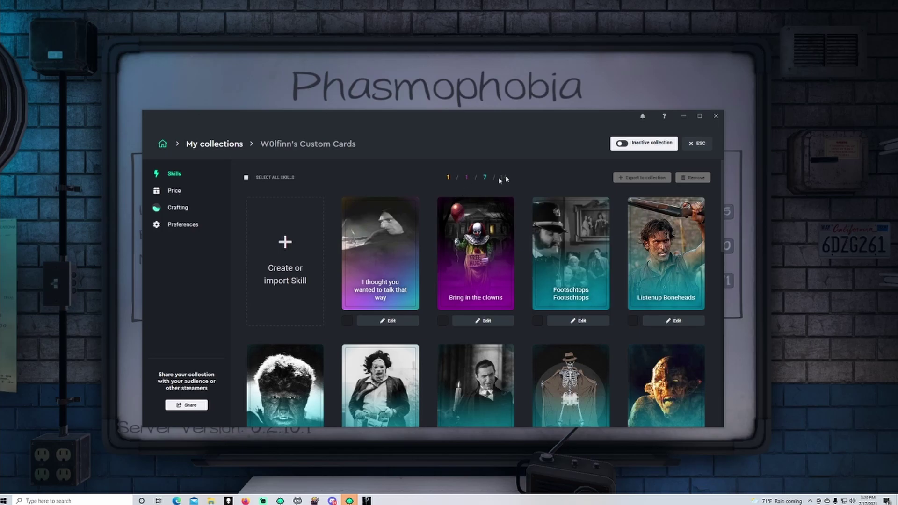
click(622, 144)
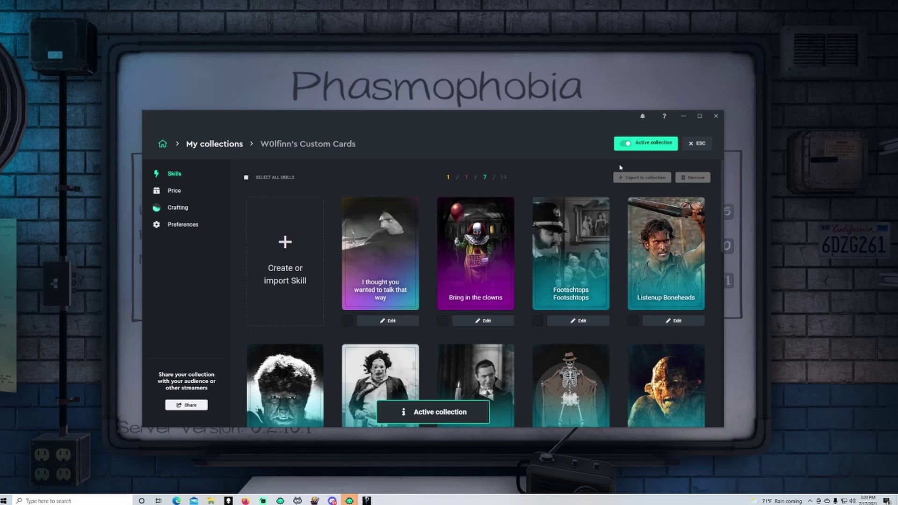
click(210, 145)
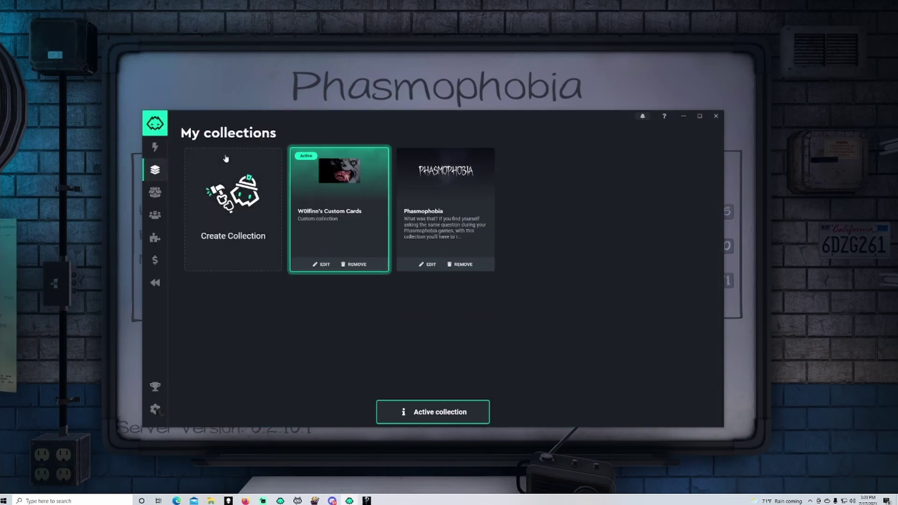
click(345, 210)
Create a new customizable skill with an Audio action playing the emf sound, then save it
click(288, 244)
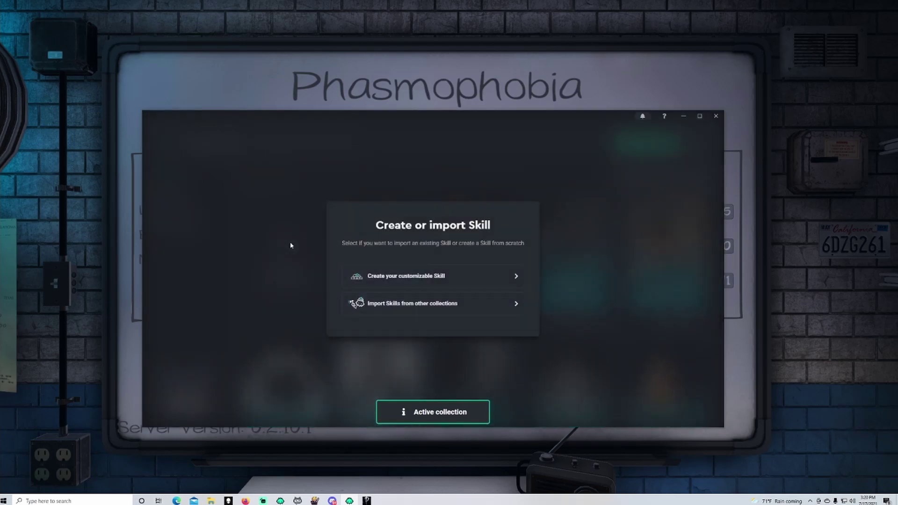
click(413, 282)
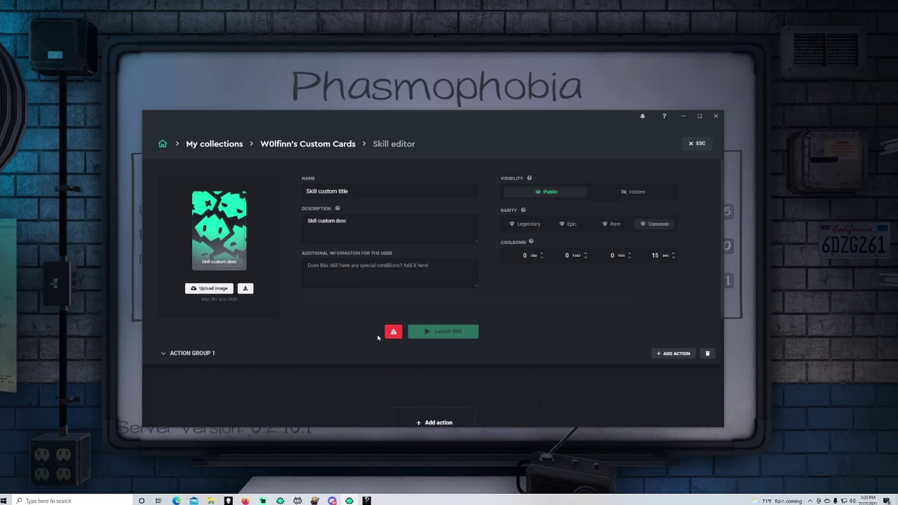
click(669, 354)
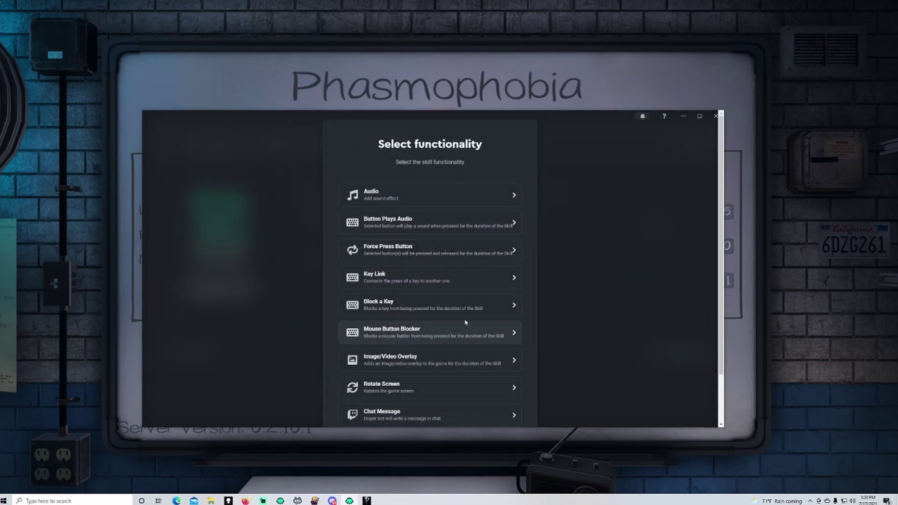
click(392, 198)
scroll(317, 294, down, 3)
scroll(299, 302, down, 2)
click(223, 365)
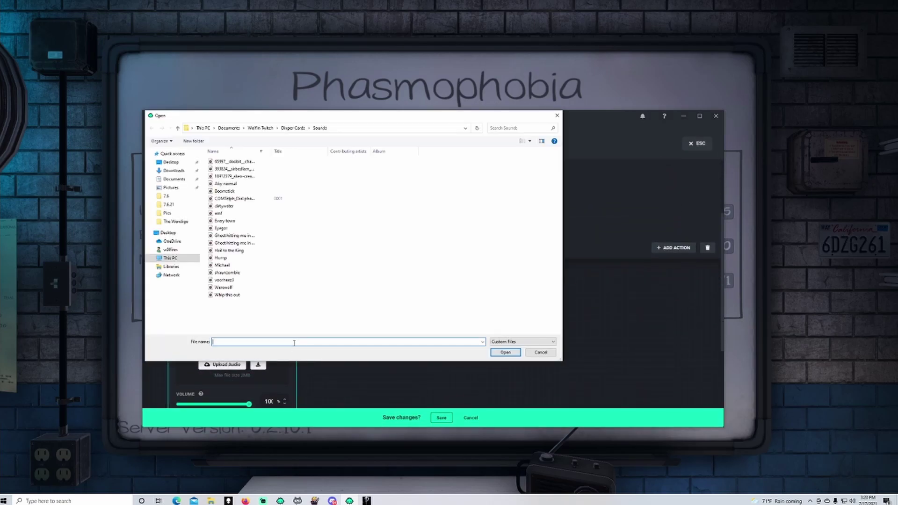
double_click(226, 214)
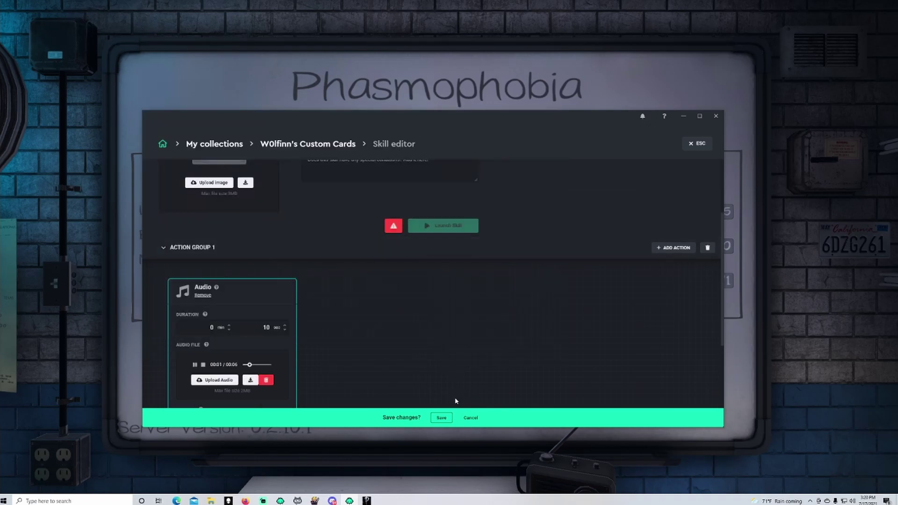
click(441, 418)
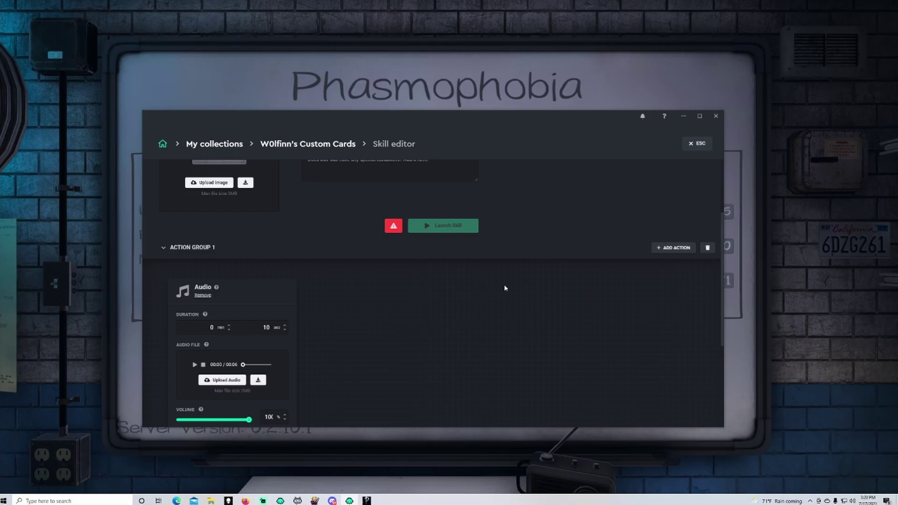
click(697, 143)
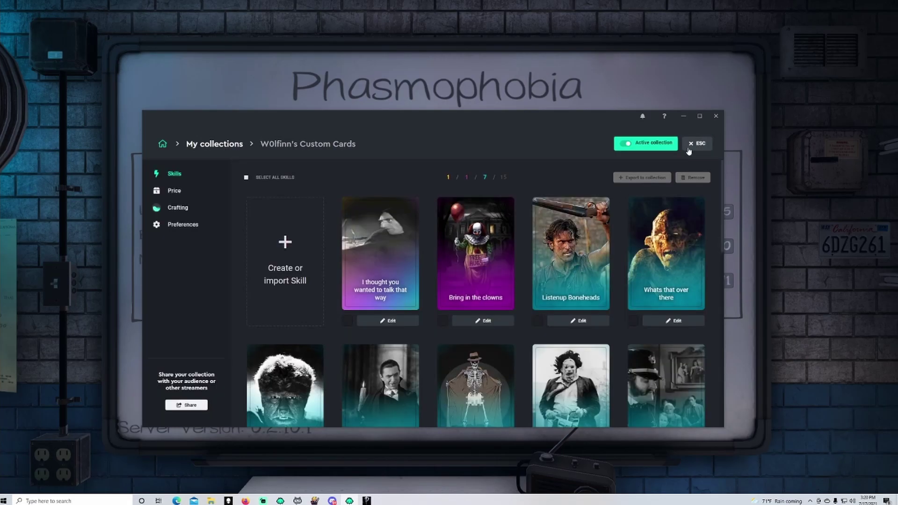
Reopen the new 'Skill custom desc' card in the skill editor
scroll(470, 246, down, 6)
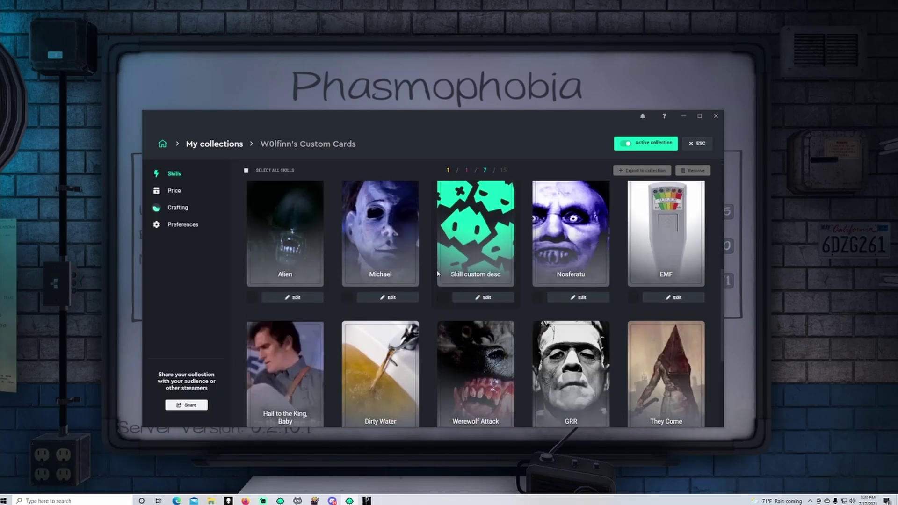
click(470, 245)
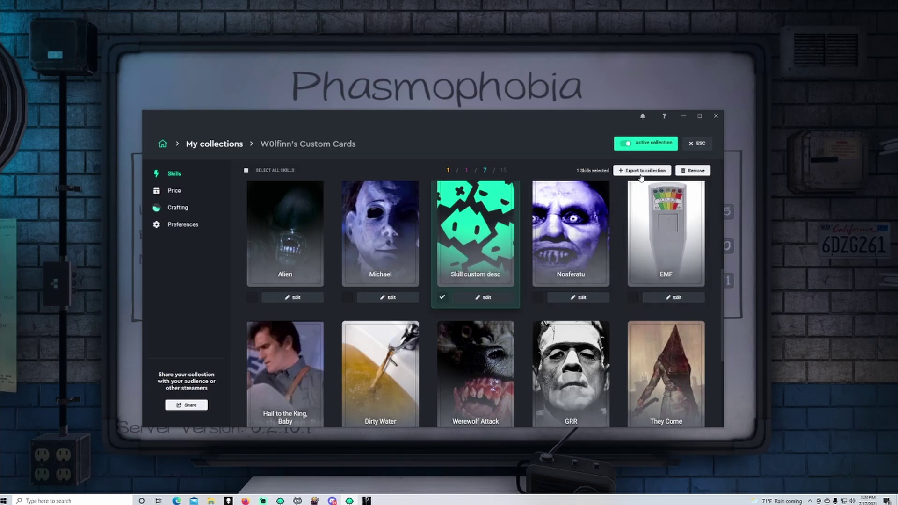
click(484, 299)
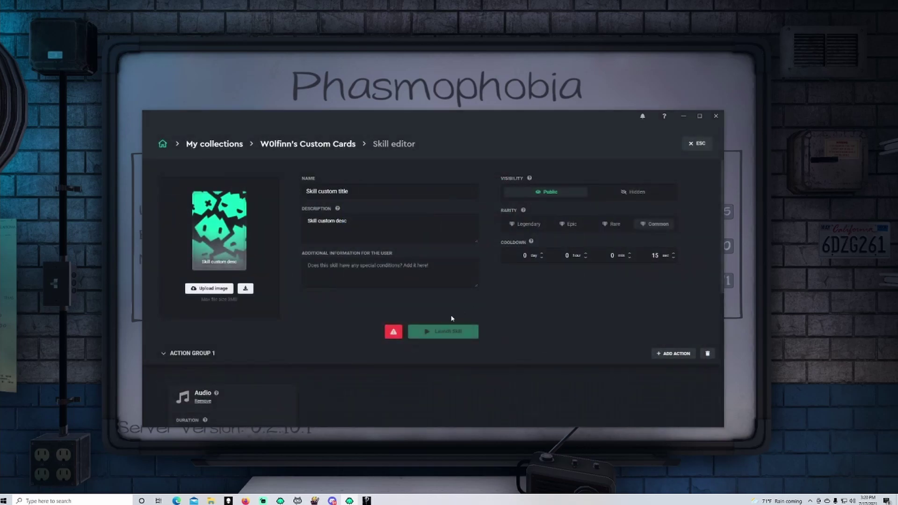
scroll(364, 296, down, 2)
scroll(362, 295, up, 2)
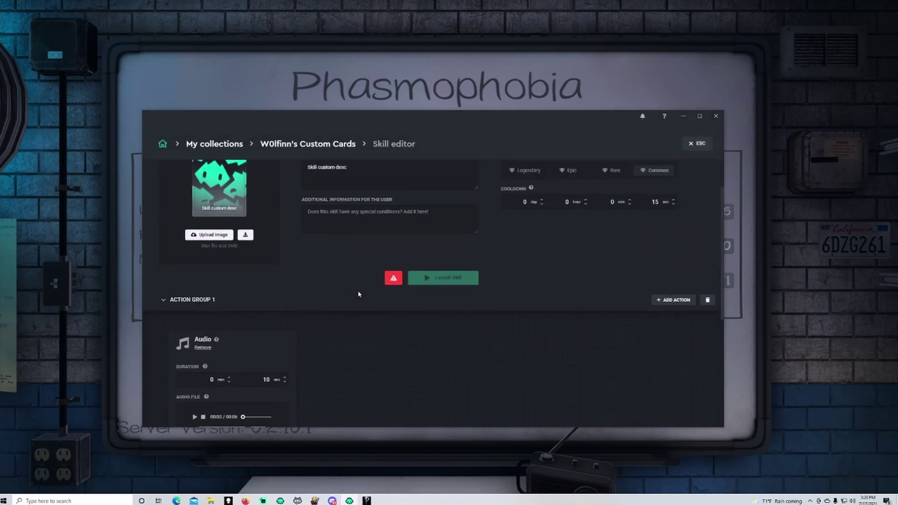
mouse_move(392, 333)
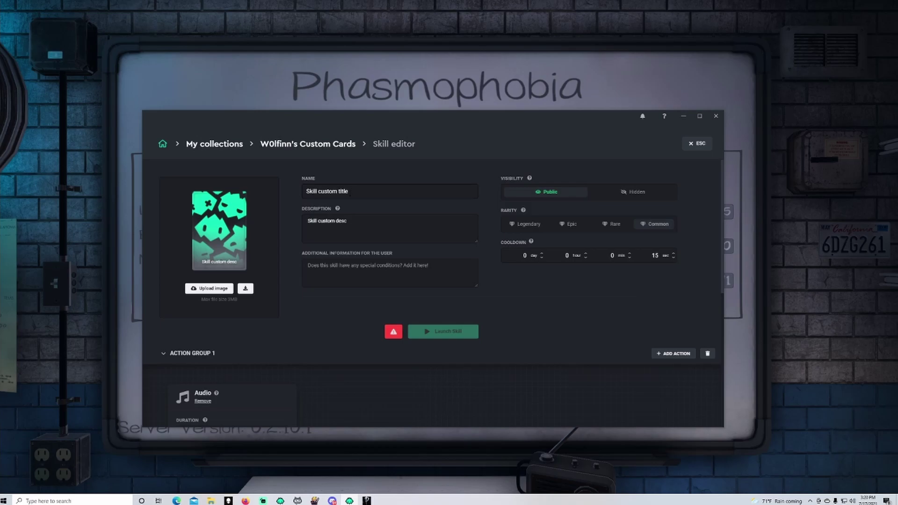
Change both the skill name and description to 'test'
key(ctrl+a)
text(test)
drag(356, 222, 295, 226)
text(test)
Set the card image to Freddy Krueger from Dixper Cards > Photos and save
click(225, 289)
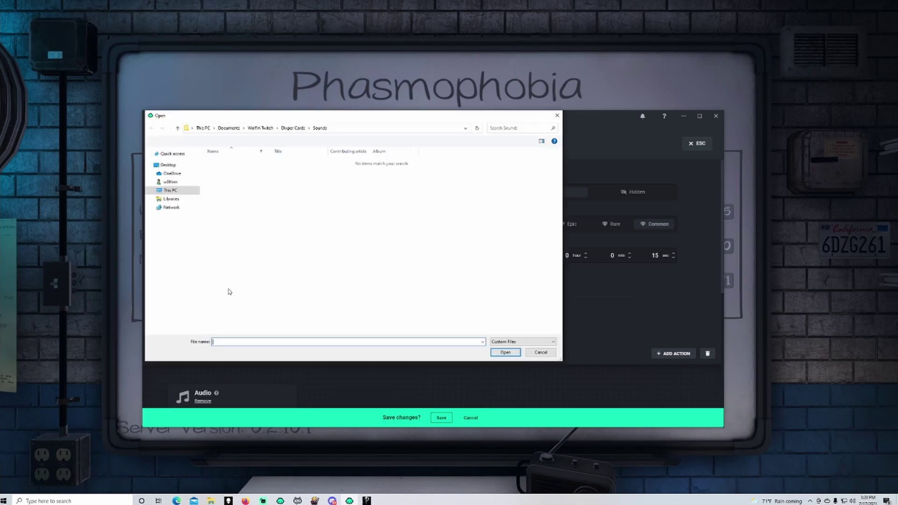
click(293, 128)
double_click(228, 164)
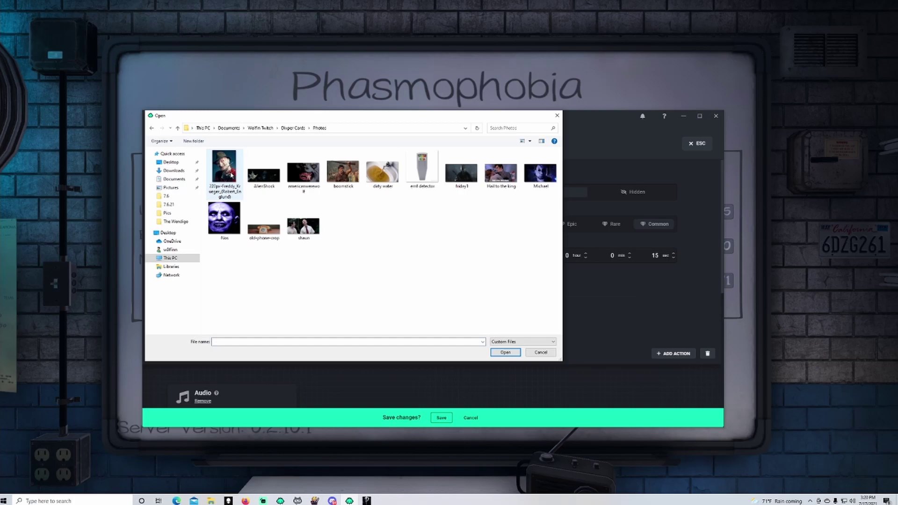
double_click(232, 172)
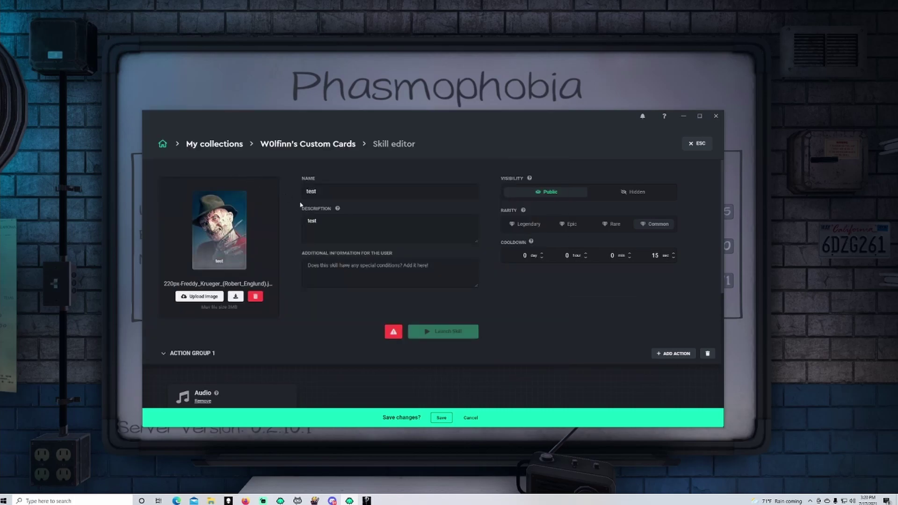
click(441, 419)
Review the saved test skill and return to the My collections overview
scroll(384, 341, down, 2)
scroll(379, 339, down, 2)
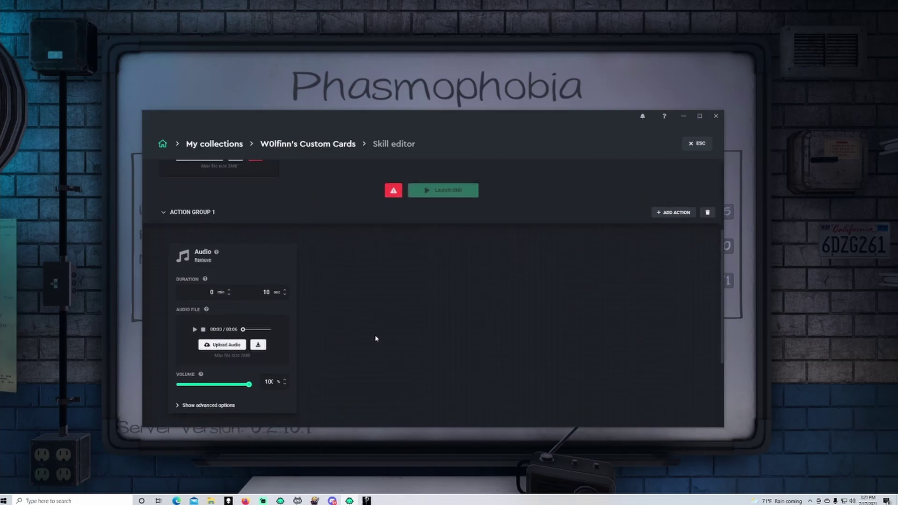
scroll(376, 338, down, 3)
scroll(377, 337, up, 2)
scroll(377, 337, up, 5)
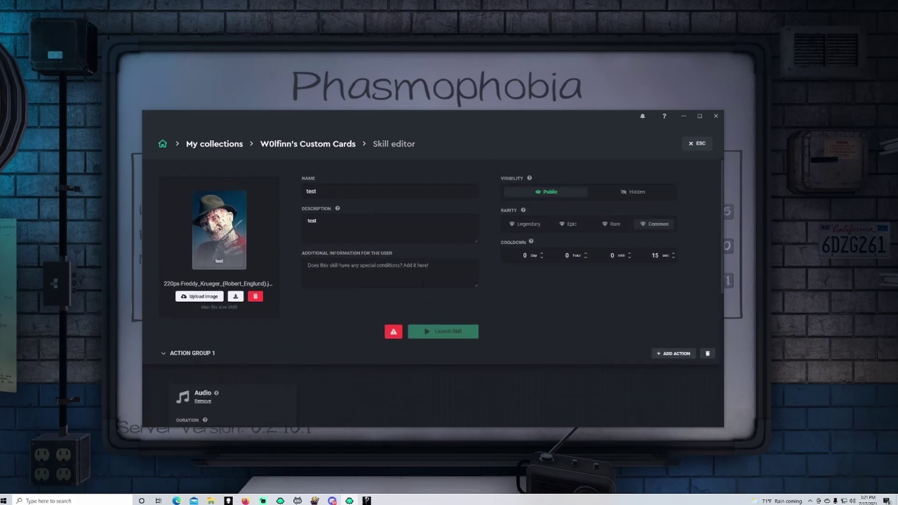
click(224, 144)
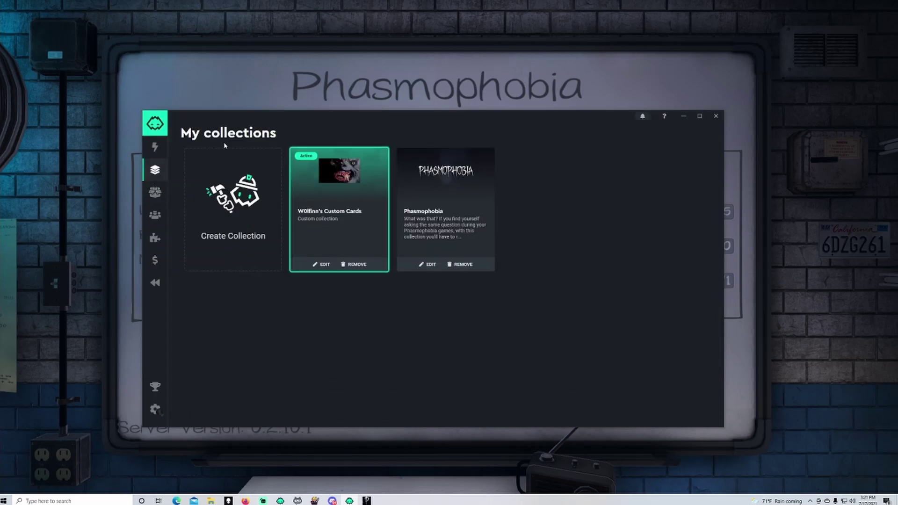
click(326, 208)
scroll(480, 301, down, 2)
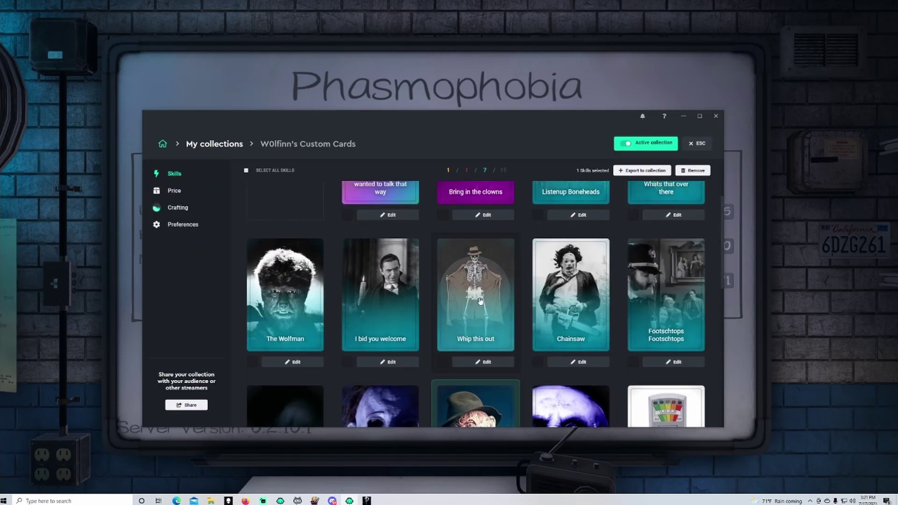
scroll(480, 301, down, 4)
scroll(480, 301, up, 2)
click(482, 271)
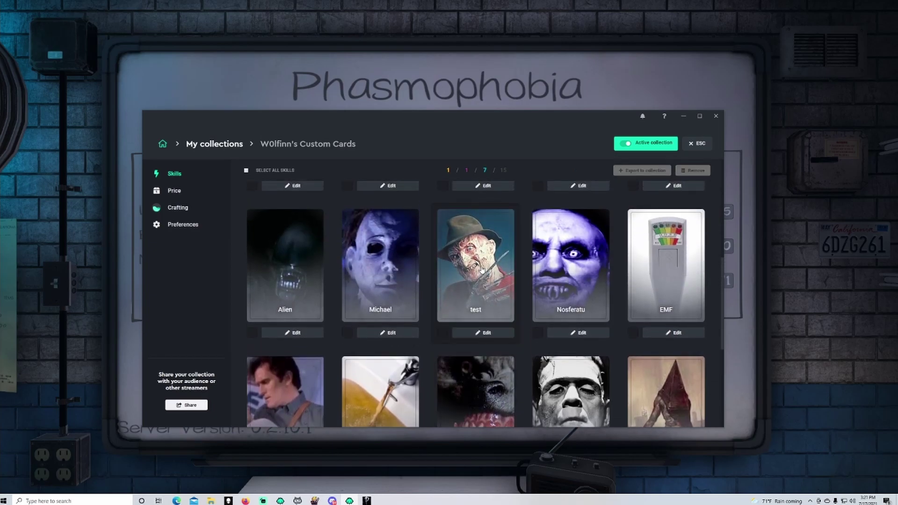
click(480, 332)
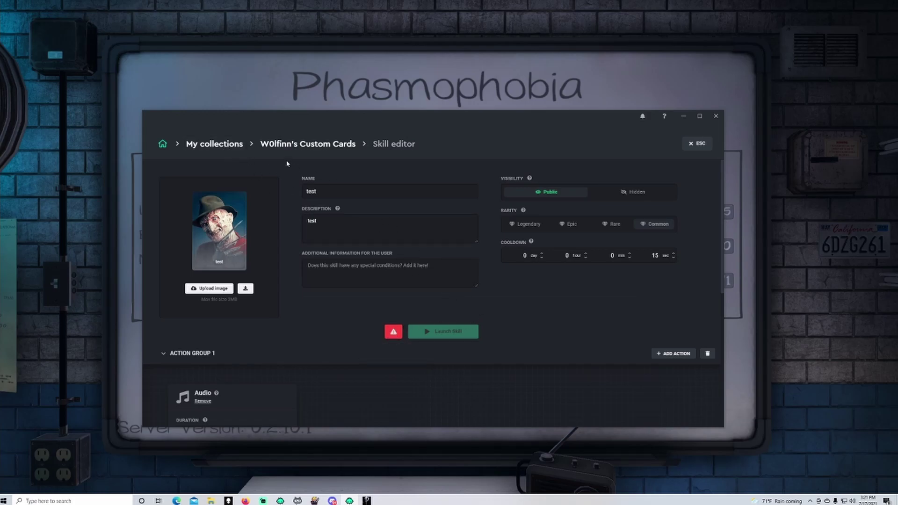
click(213, 144)
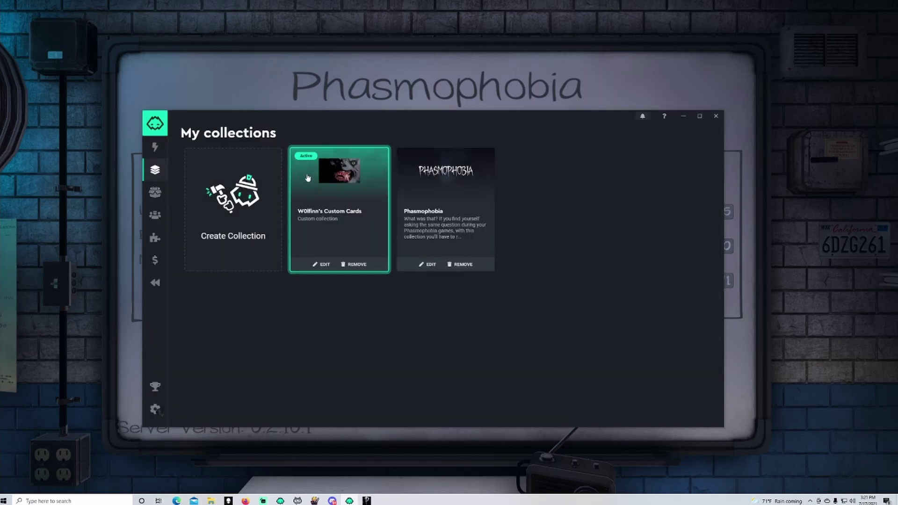
click(356, 218)
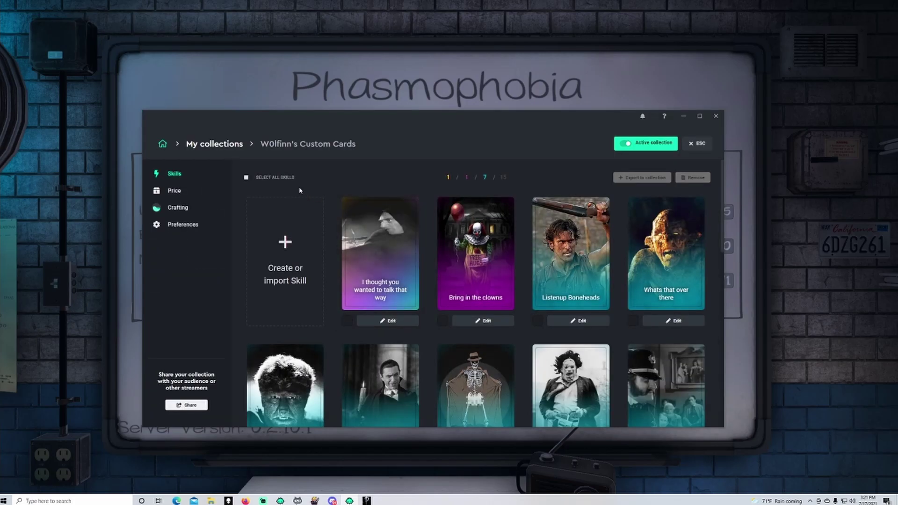
click(247, 178)
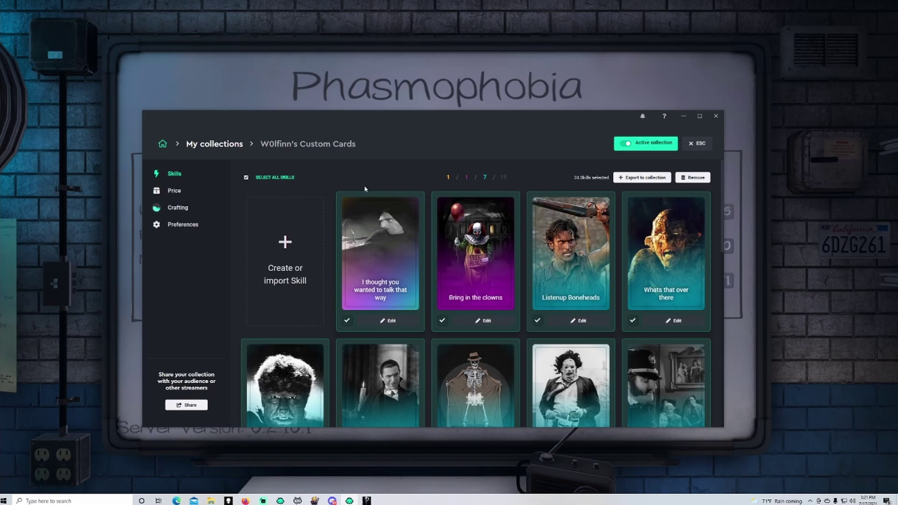
click(214, 145)
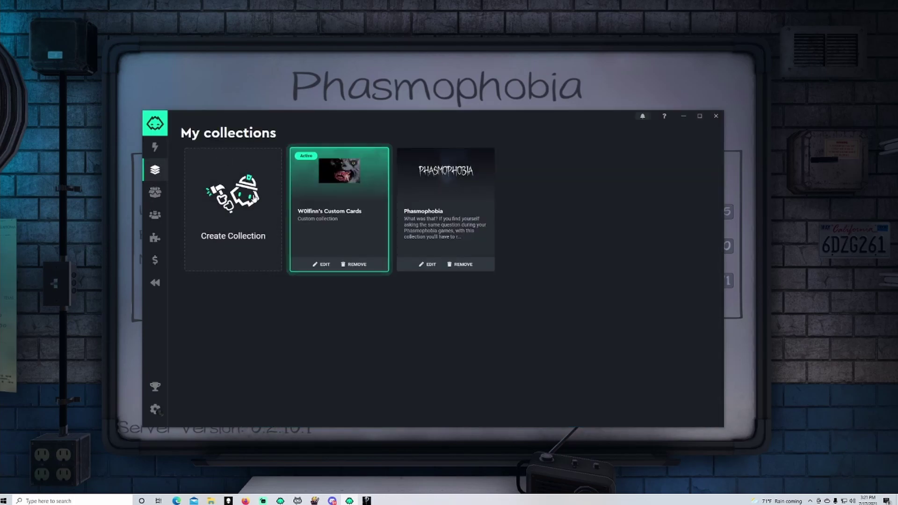
Start a new customizable skill in the Phasmophobia collection and list its action types
click(413, 213)
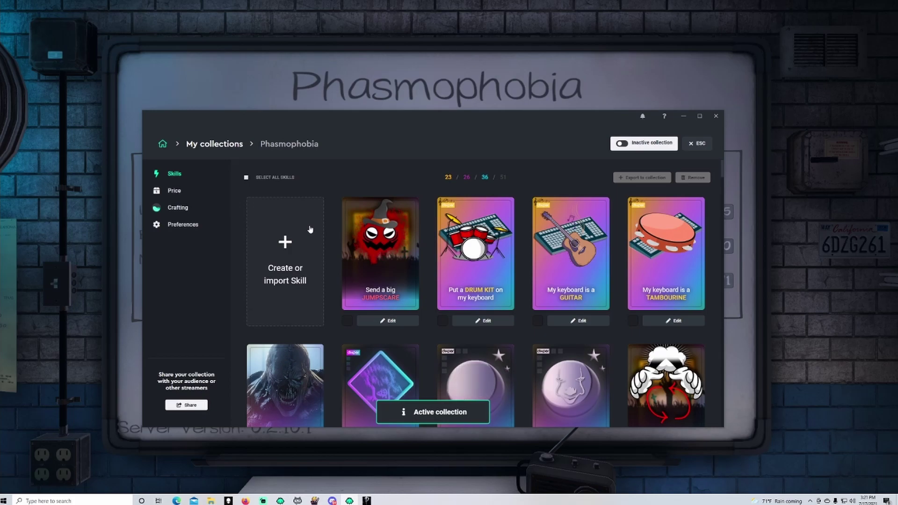
click(284, 242)
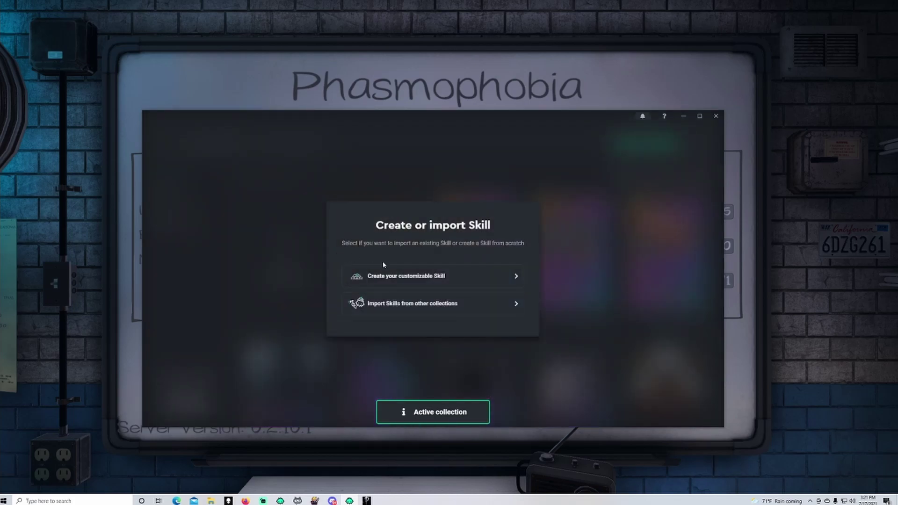
click(414, 280)
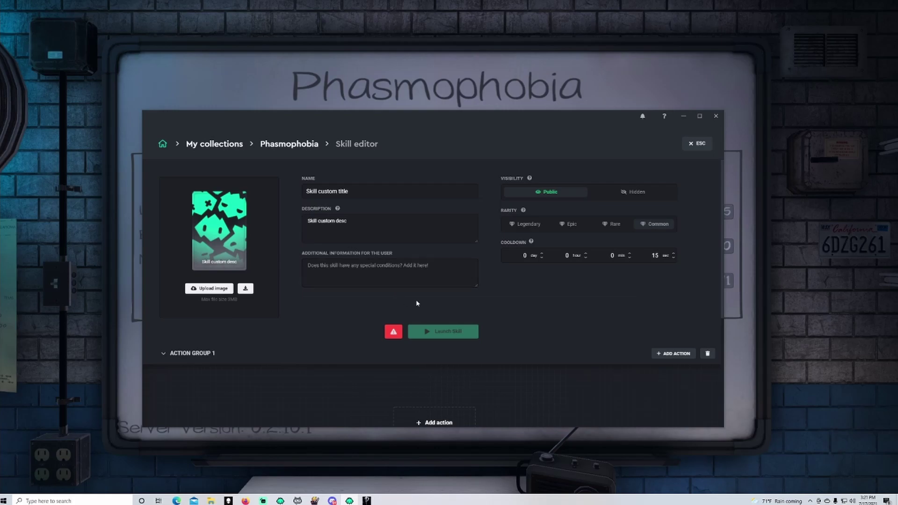
click(674, 353)
scroll(577, 288, down, 1)
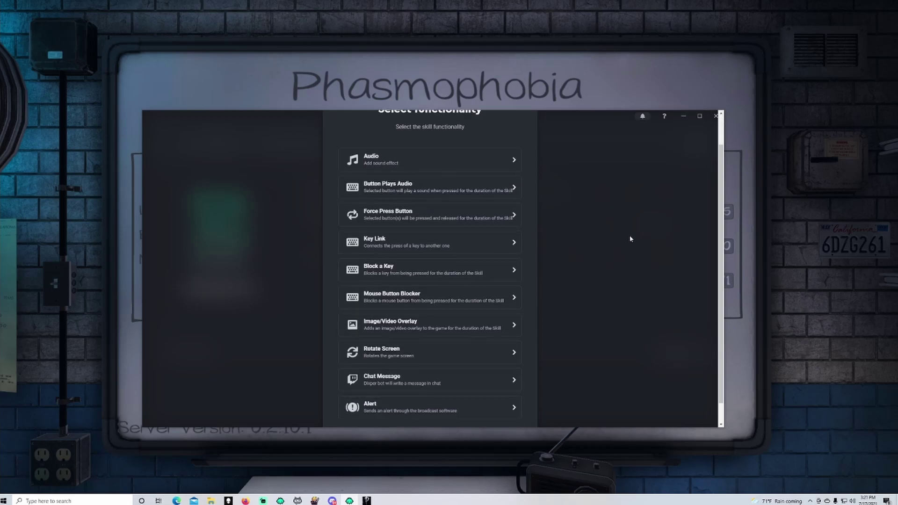
Maximize the Dixper window to fill the screen
click(700, 115)
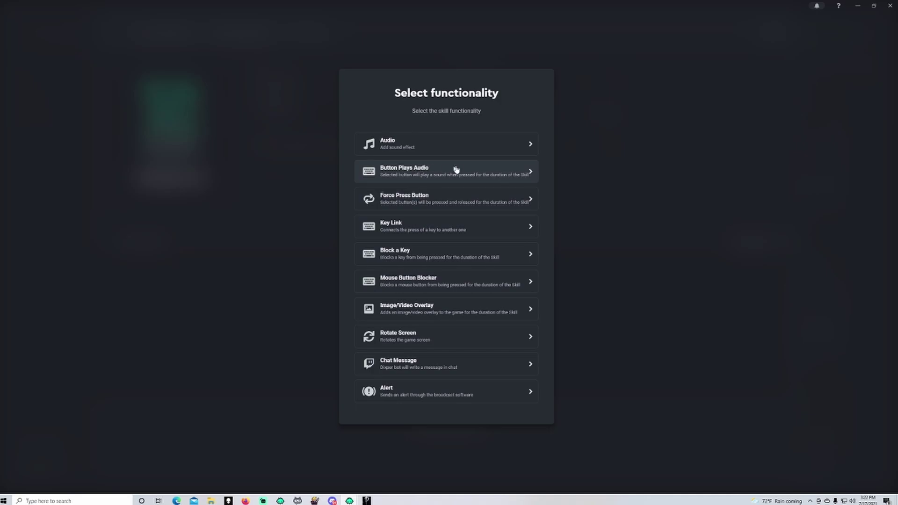
Add a Button Plays Audio action to the Phasmophobia skill's first action group
click(591, 182)
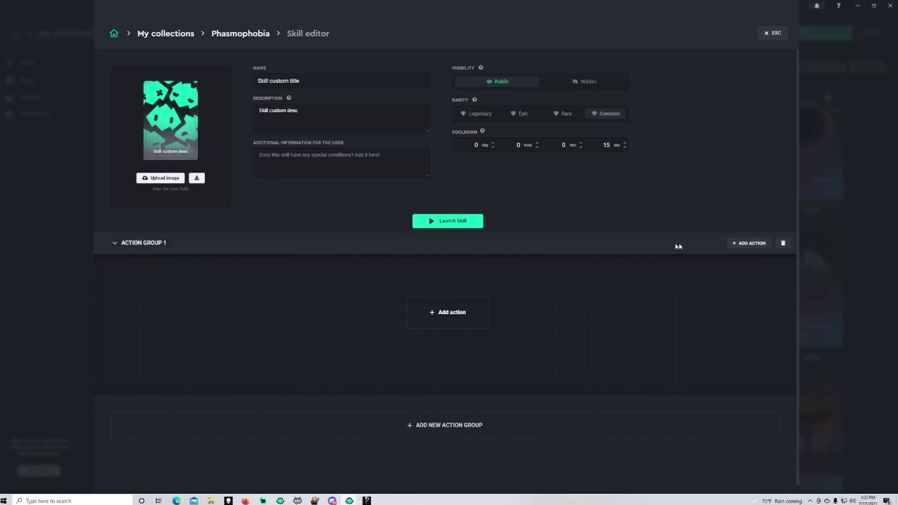
click(744, 243)
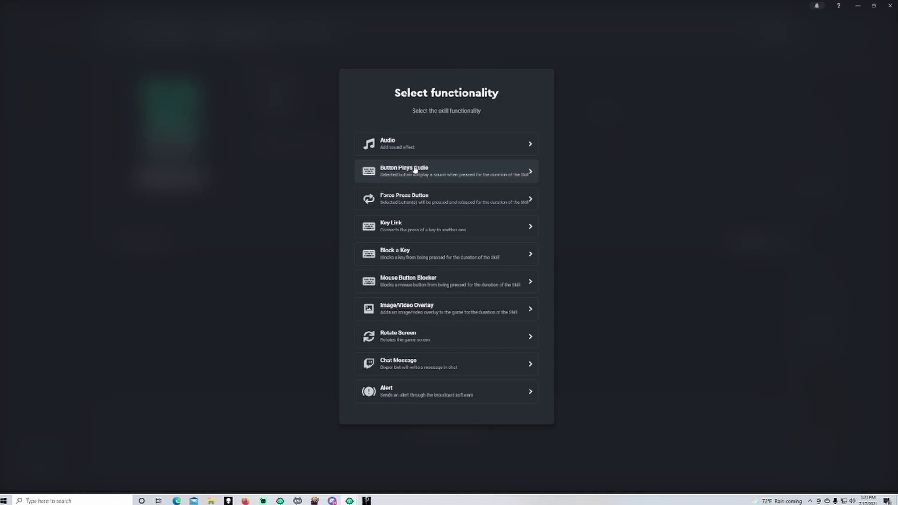
click(440, 174)
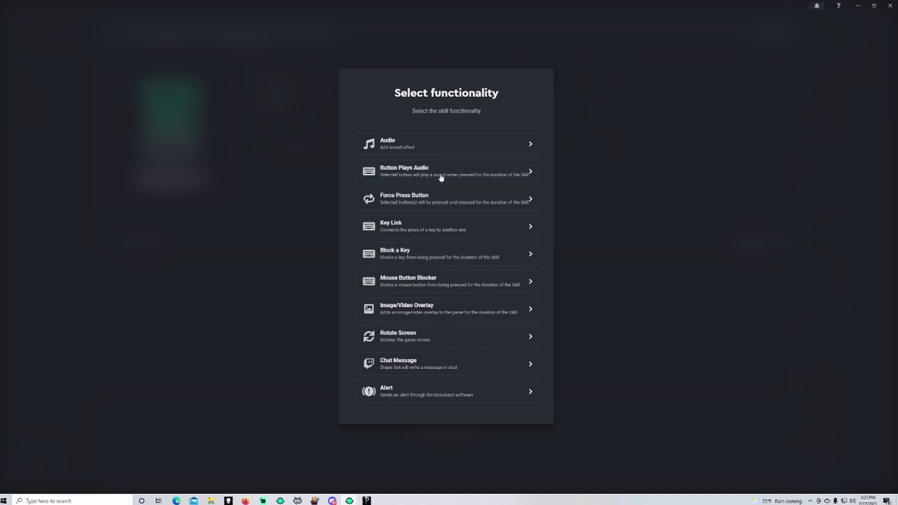